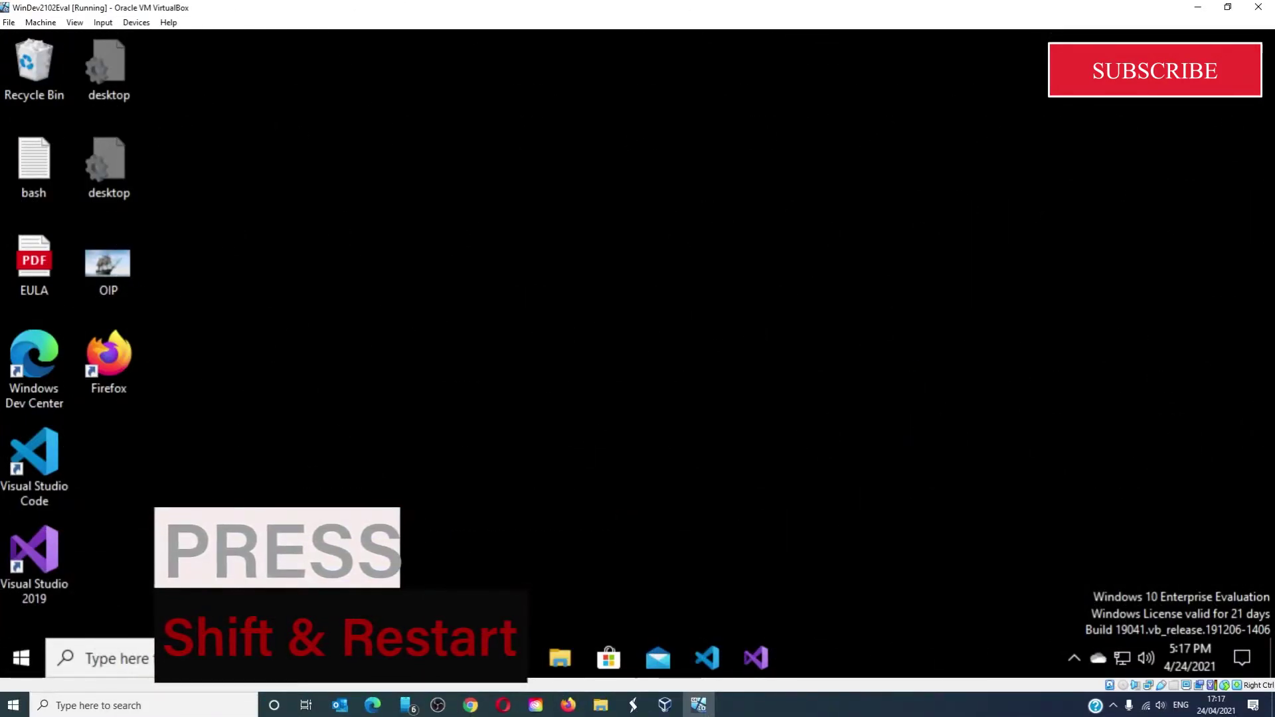
Shift+Restart from the Start menu's Power options to boot into the recovery environment
{"action": "left_click", "coordinate": [26, 659]}
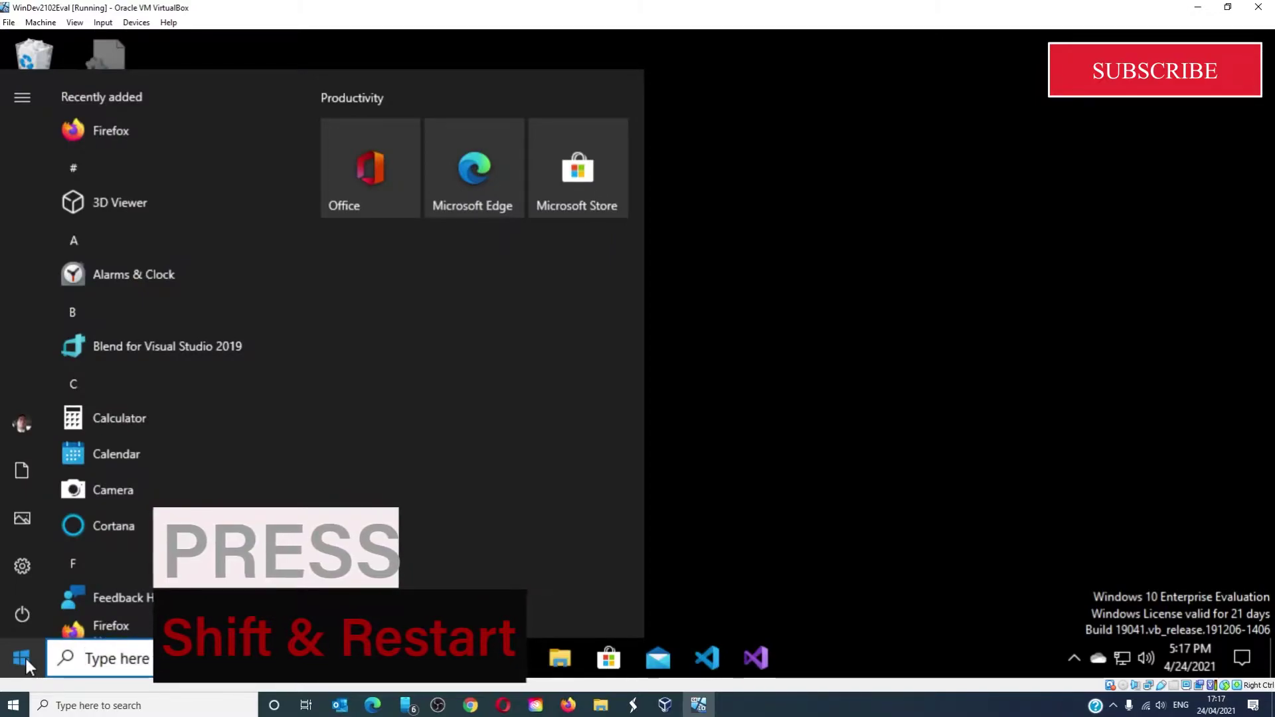
{"action": "left_click", "coordinate": [17, 616]}
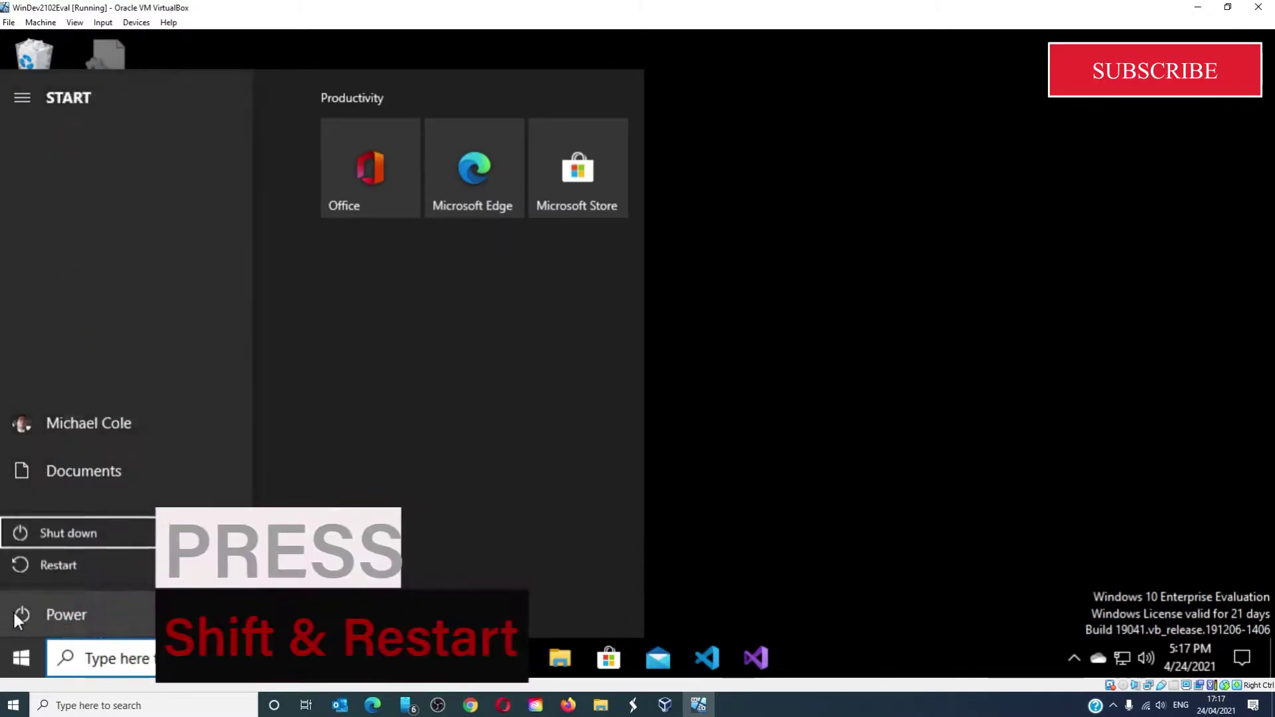
{"action": "left_click", "coordinate": [38, 561], "text": "shift"}
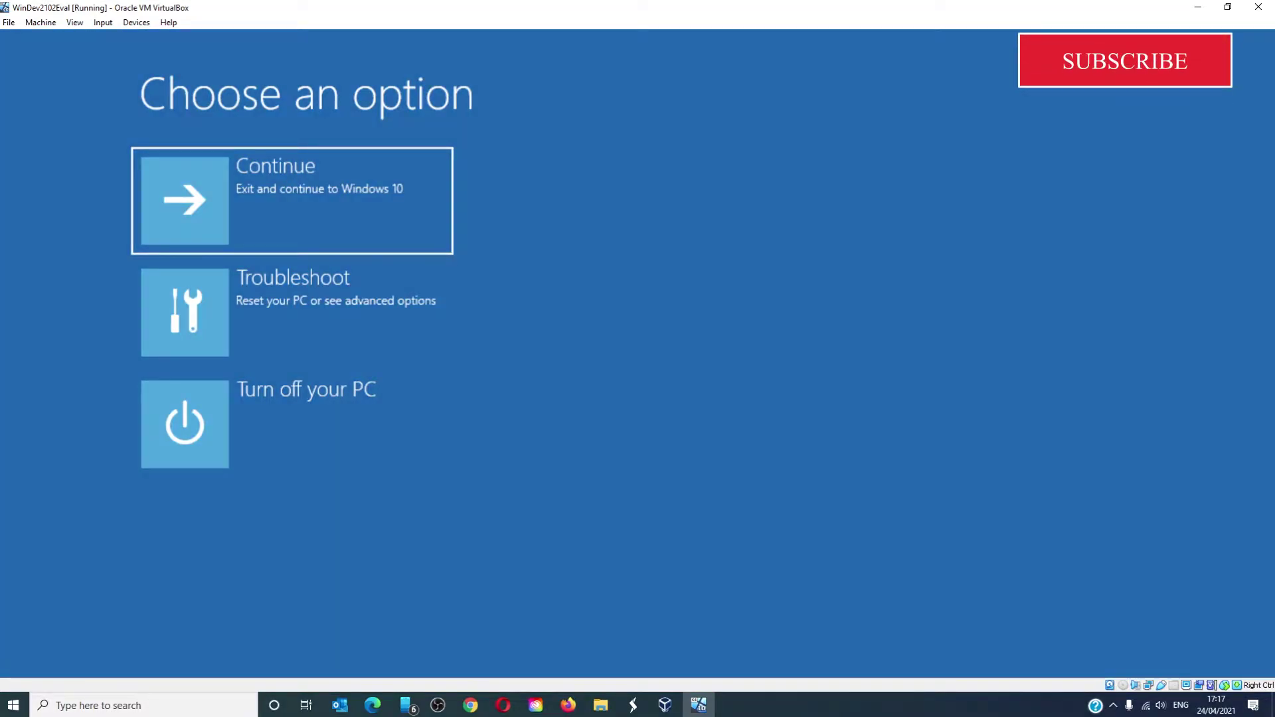
Go through Troubleshoot to the Advanced options recovery page
{"action": "left_click", "coordinate": [274, 313]}
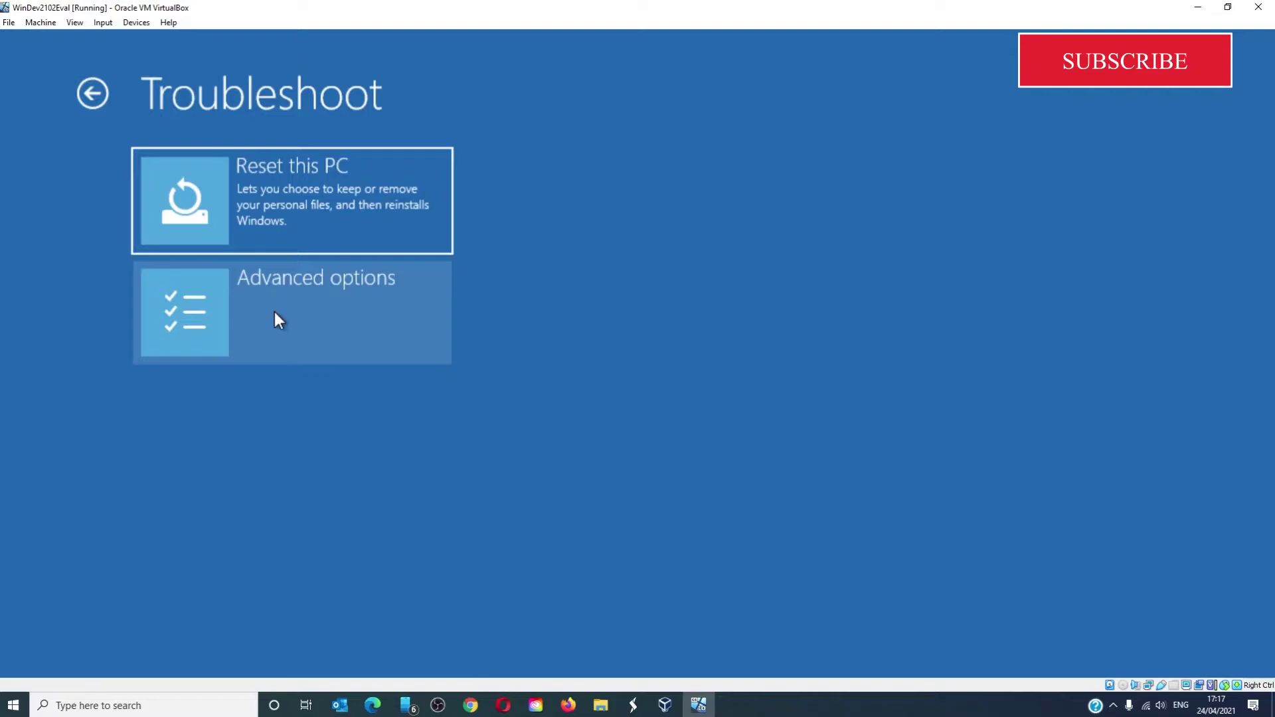
{"action": "left_click", "coordinate": [276, 313]}
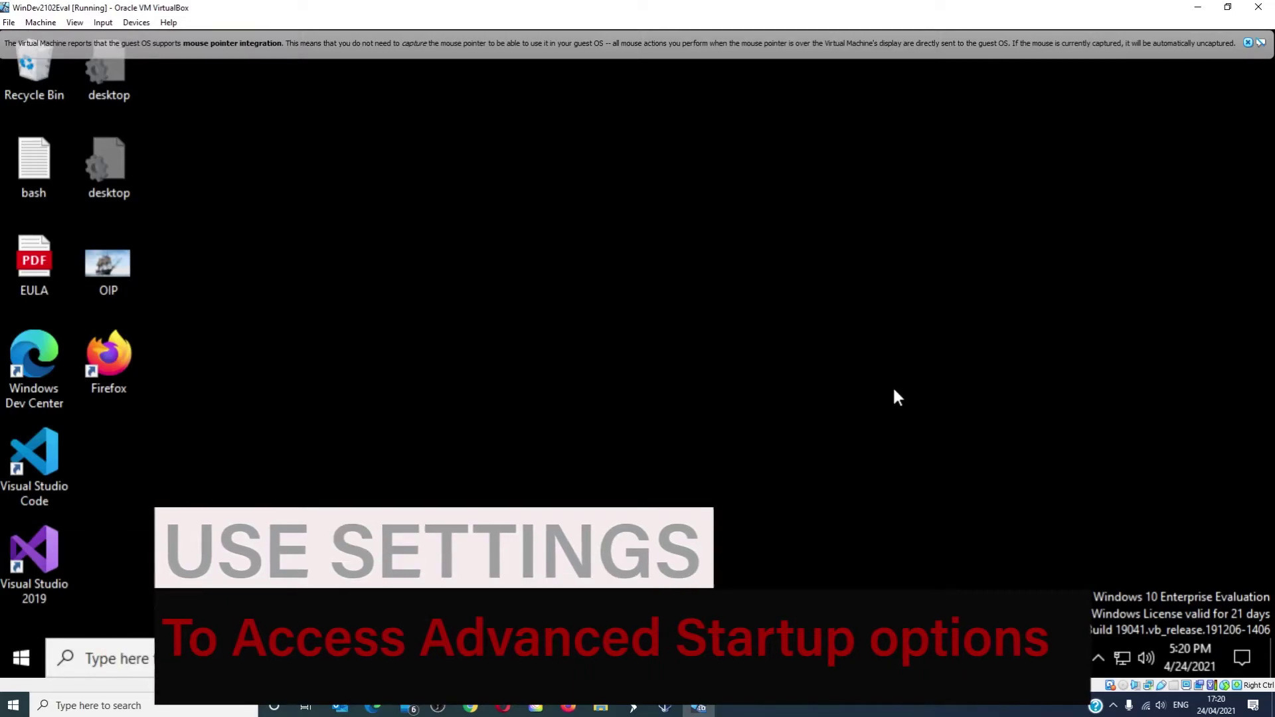
Use Restart now under Advanced startup in Settings > Update & Security > Recovery
{"action": "left_click", "coordinate": [24, 659]}
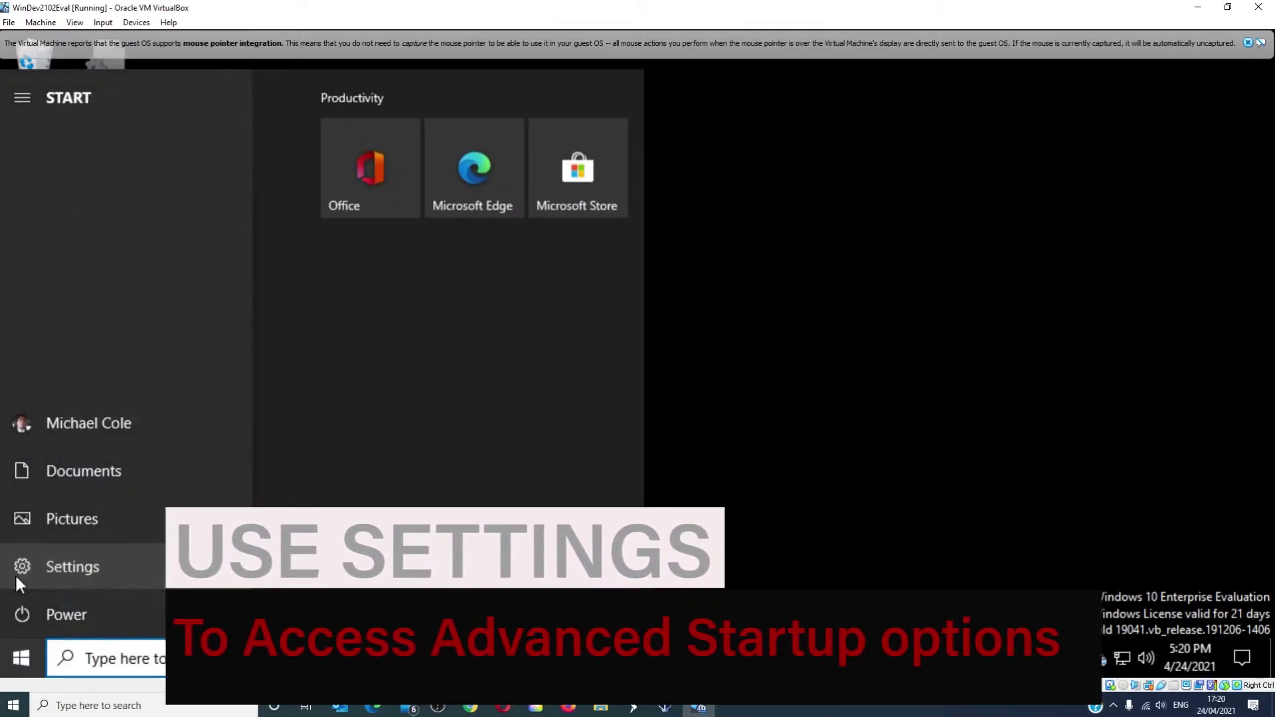
{"action": "left_click", "coordinate": [16, 577]}
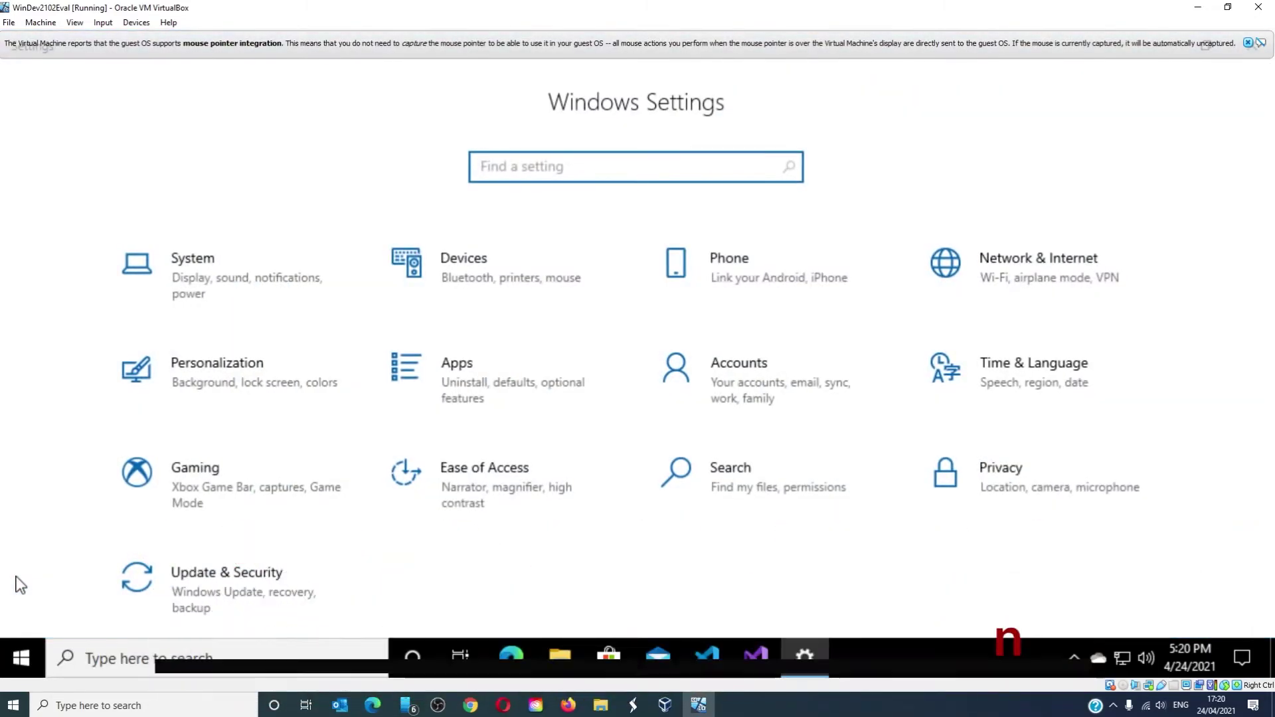
{"action": "left_click", "coordinate": [187, 581]}
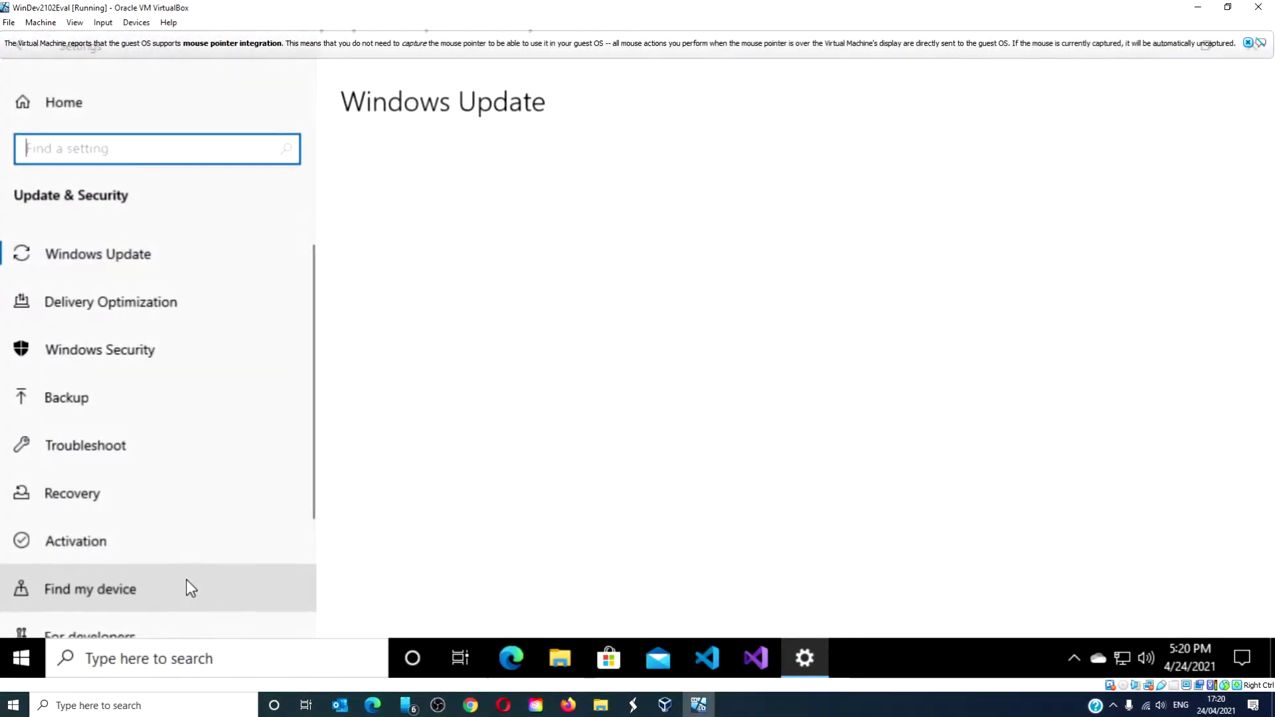
{"action": "left_click", "coordinate": [177, 498]}
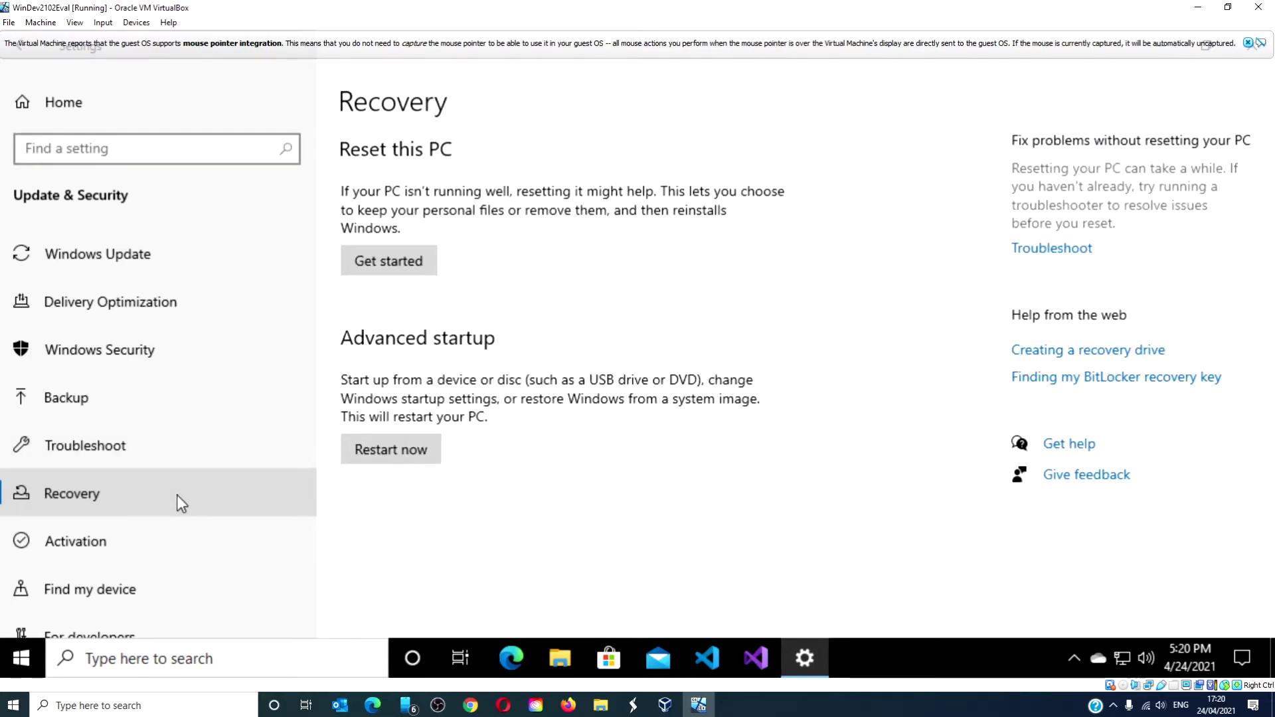
{"action": "left_click", "coordinate": [394, 453]}
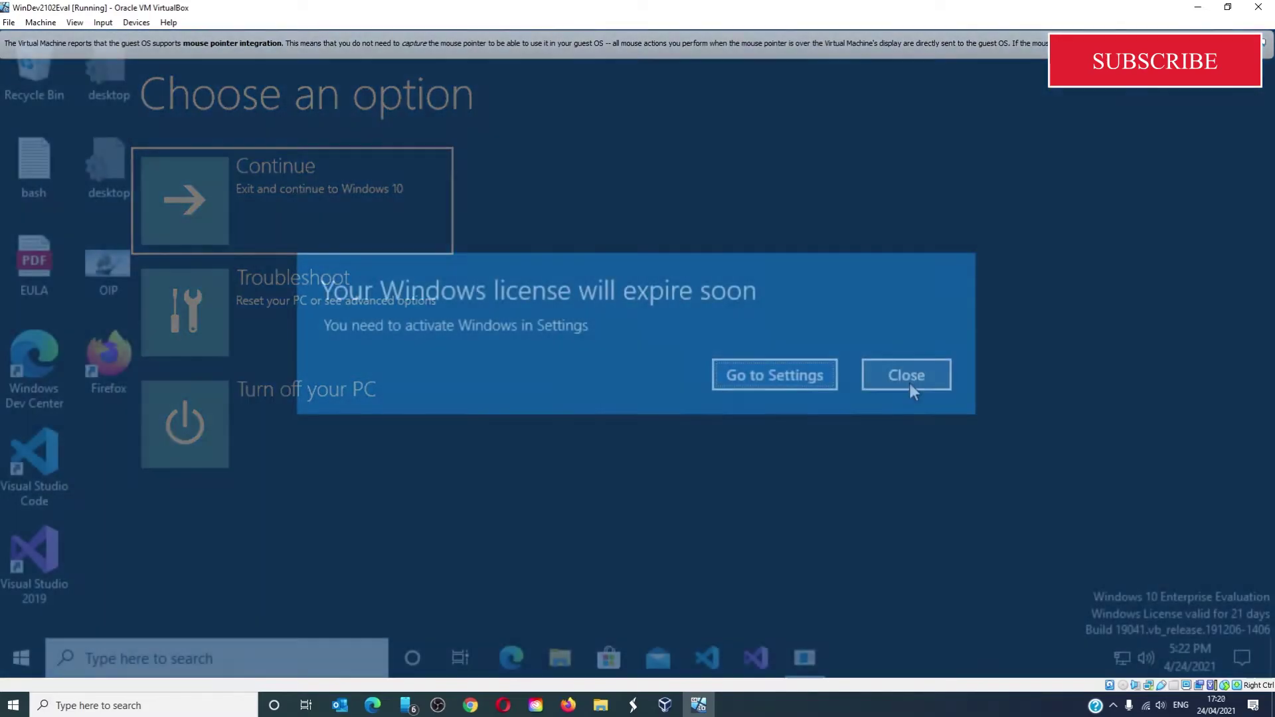
Dismiss the licence expiry notice and press Ctrl+Alt+Delete to reach the lock screen
{"action": "left_click", "coordinate": [908, 377]}
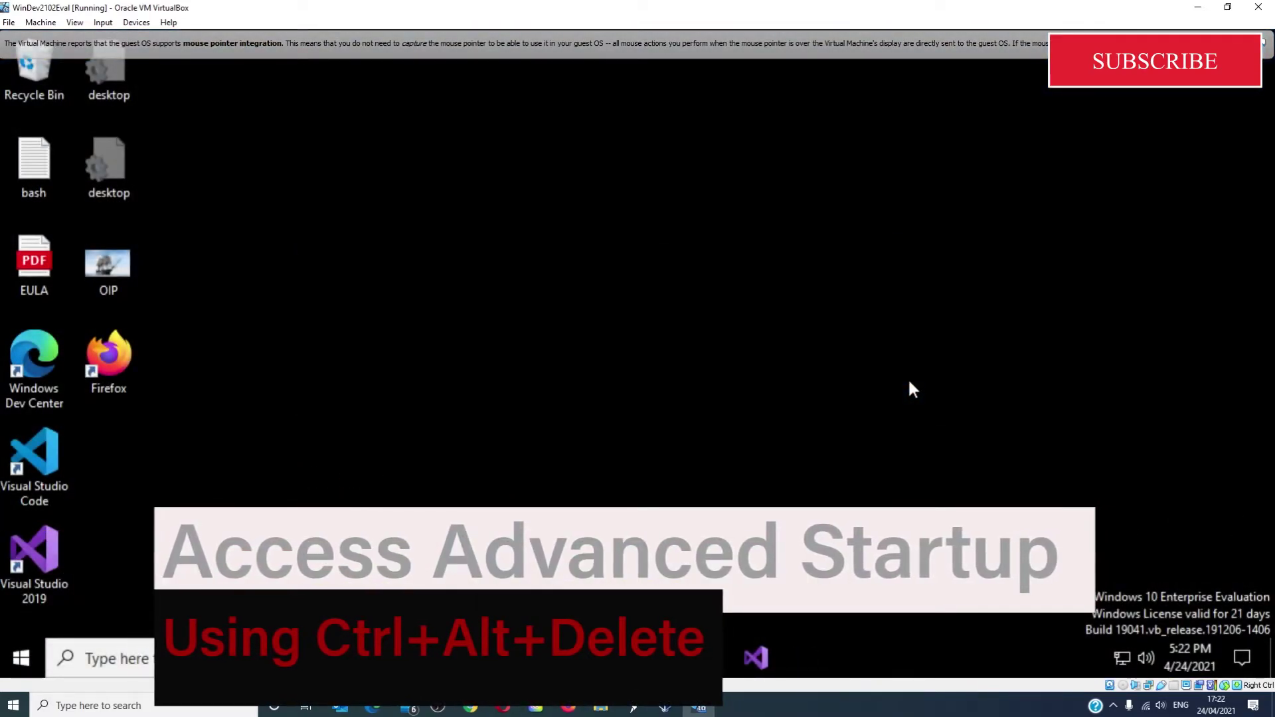
{"action": "key", "text": "ctrl+alt+Delete"}
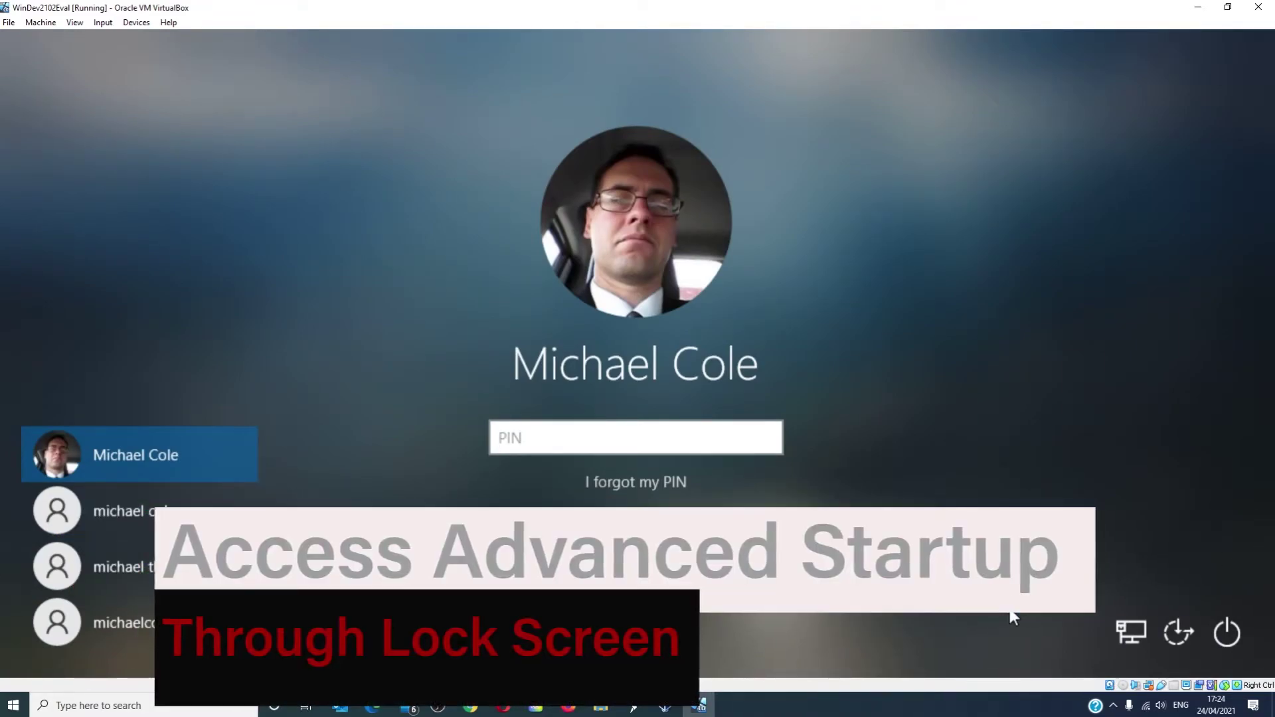
Restart into recovery from the lock screen's power button, then continue to Windows and dismiss the licence notice
{"action": "left_click", "coordinate": [1233, 635]}
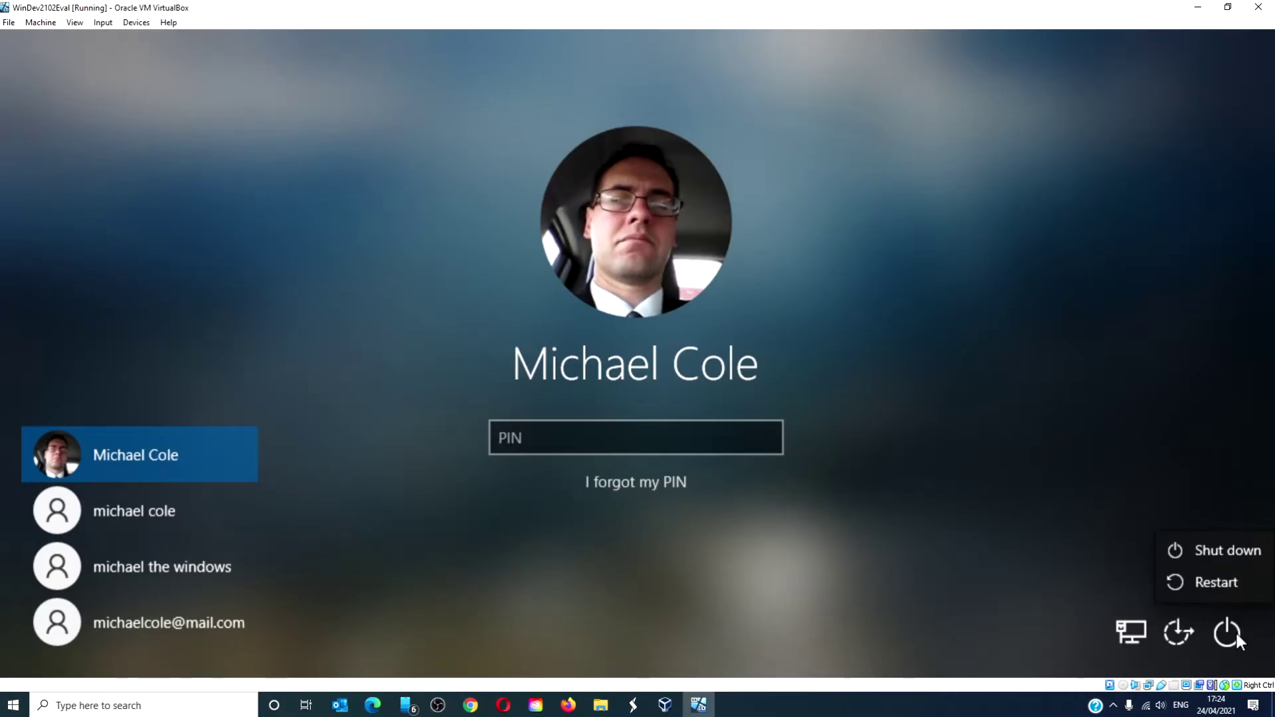
{"action": "left_click", "coordinate": [1229, 587]}
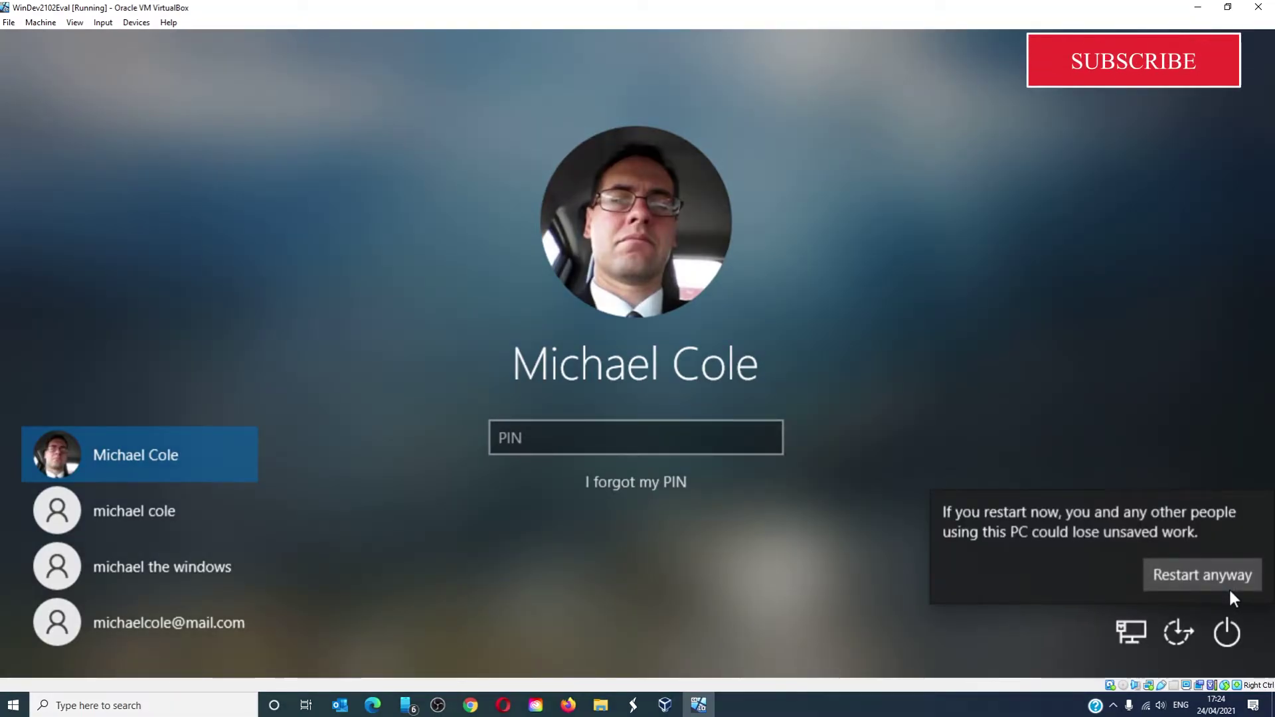
{"action": "left_click", "coordinate": [1229, 584]}
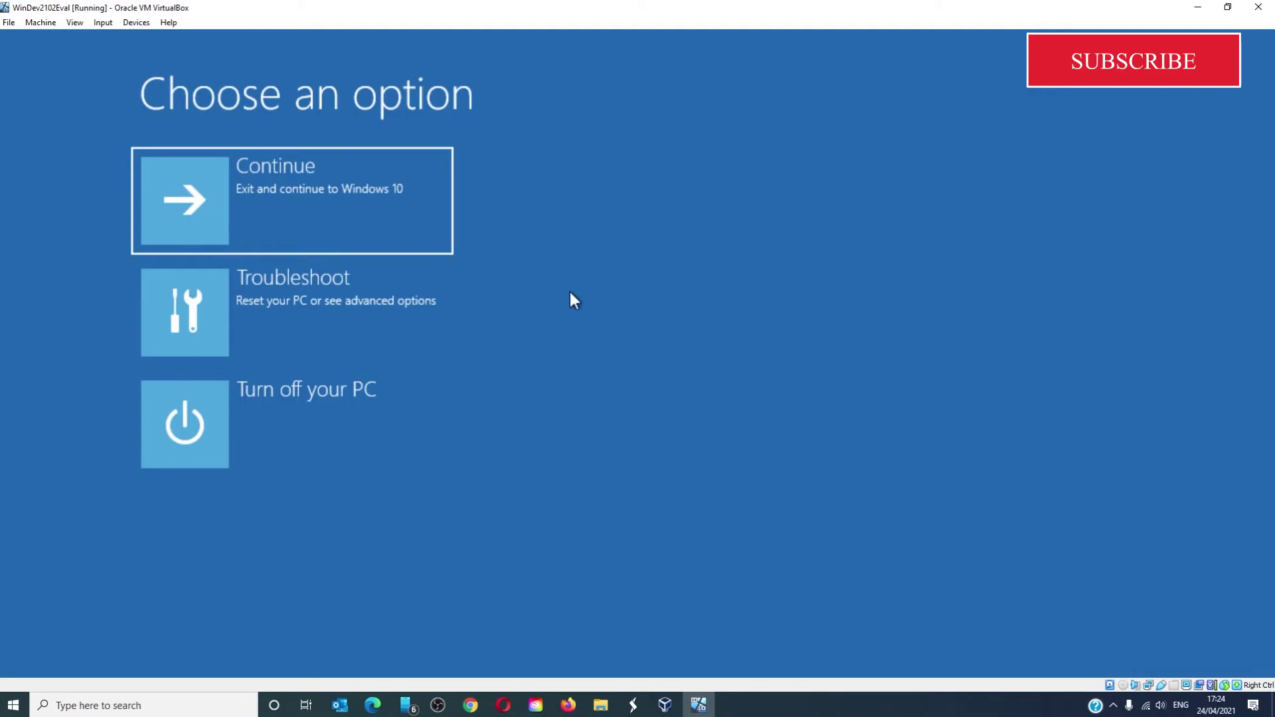
{"action": "left_click", "coordinate": [342, 209]}
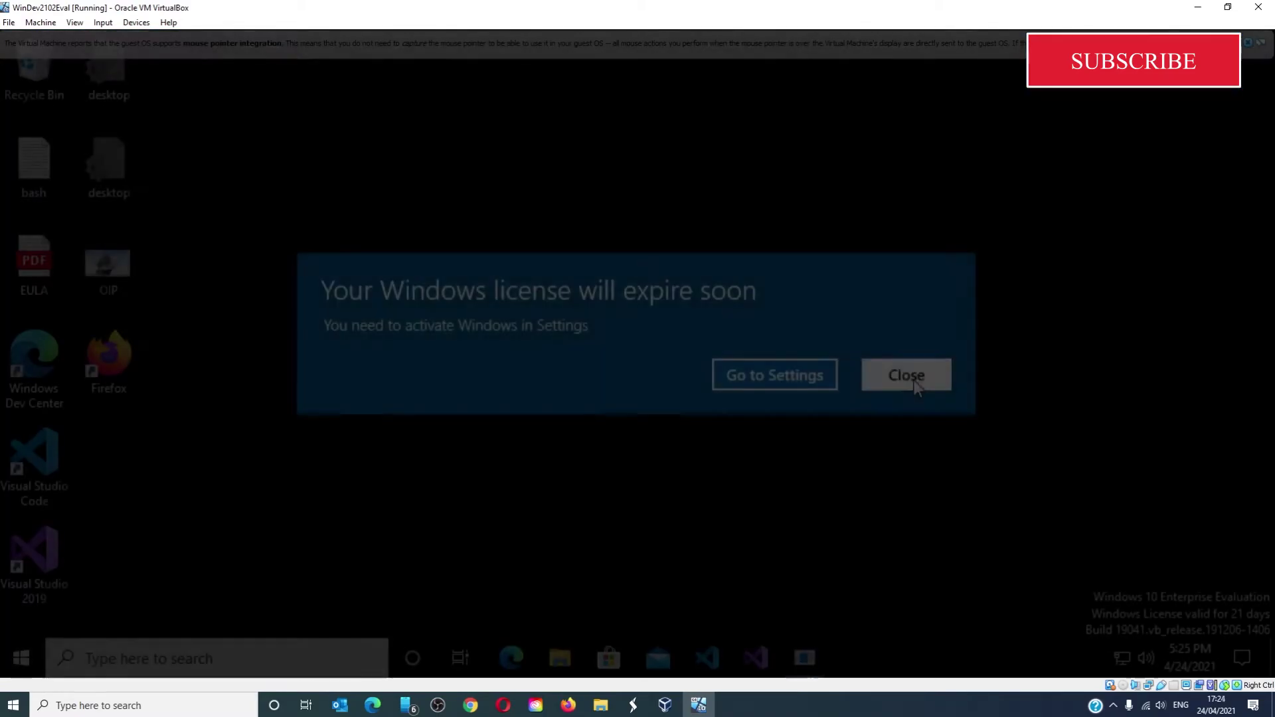
{"action": "left_click", "coordinate": [914, 380]}
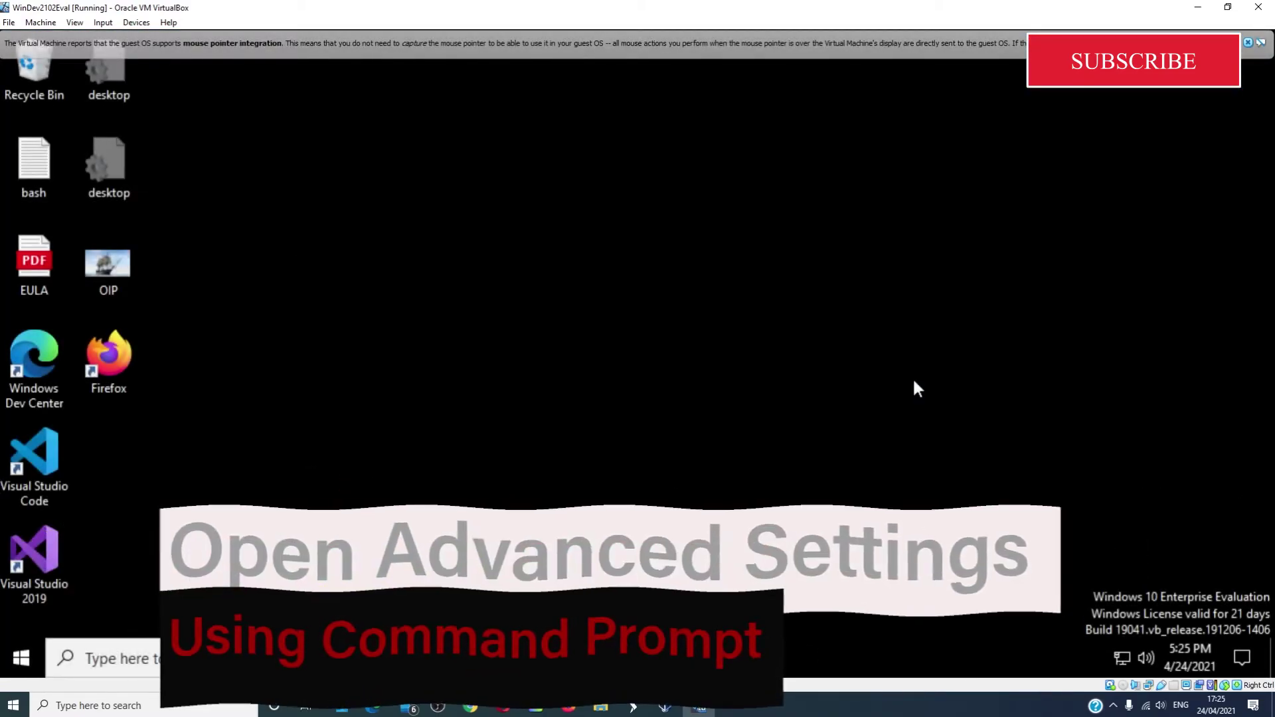
Launch Command Prompt as administrator and approve the UAC prompt
{"action": "left_click", "coordinate": [126, 661]}
{"action": "type", "text": "c"}
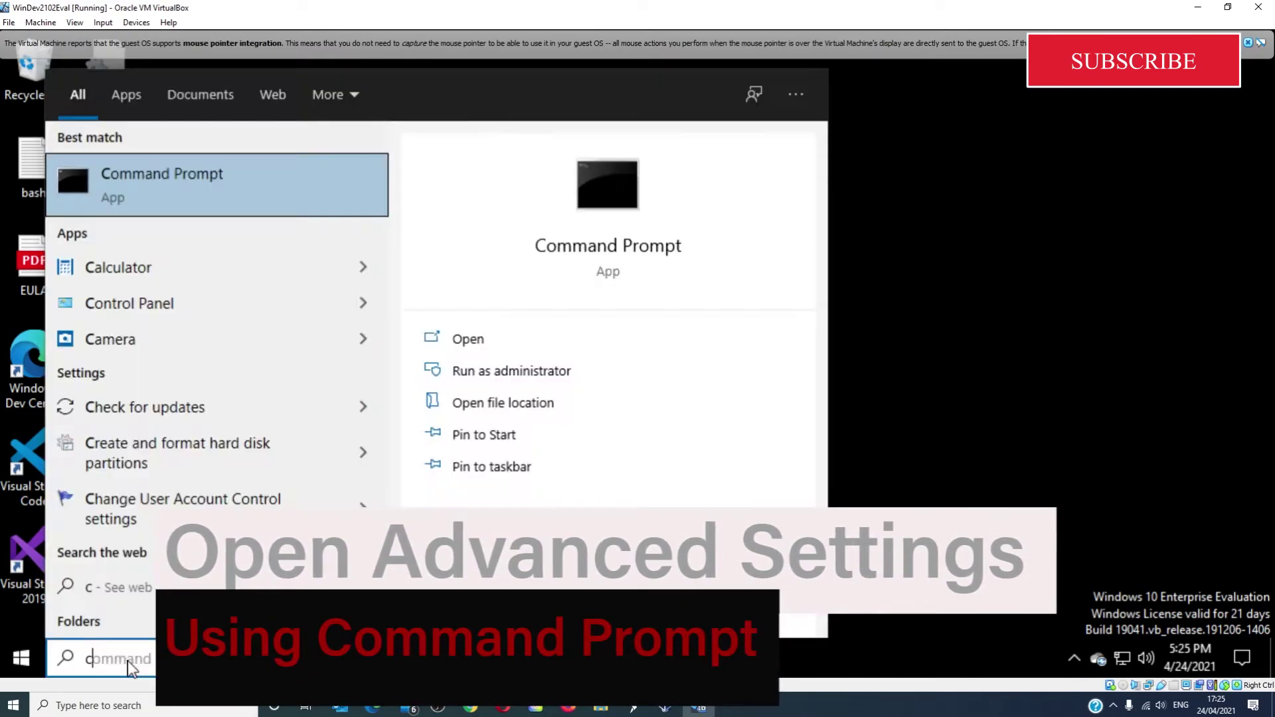
{"action": "left_click", "coordinate": [518, 371]}
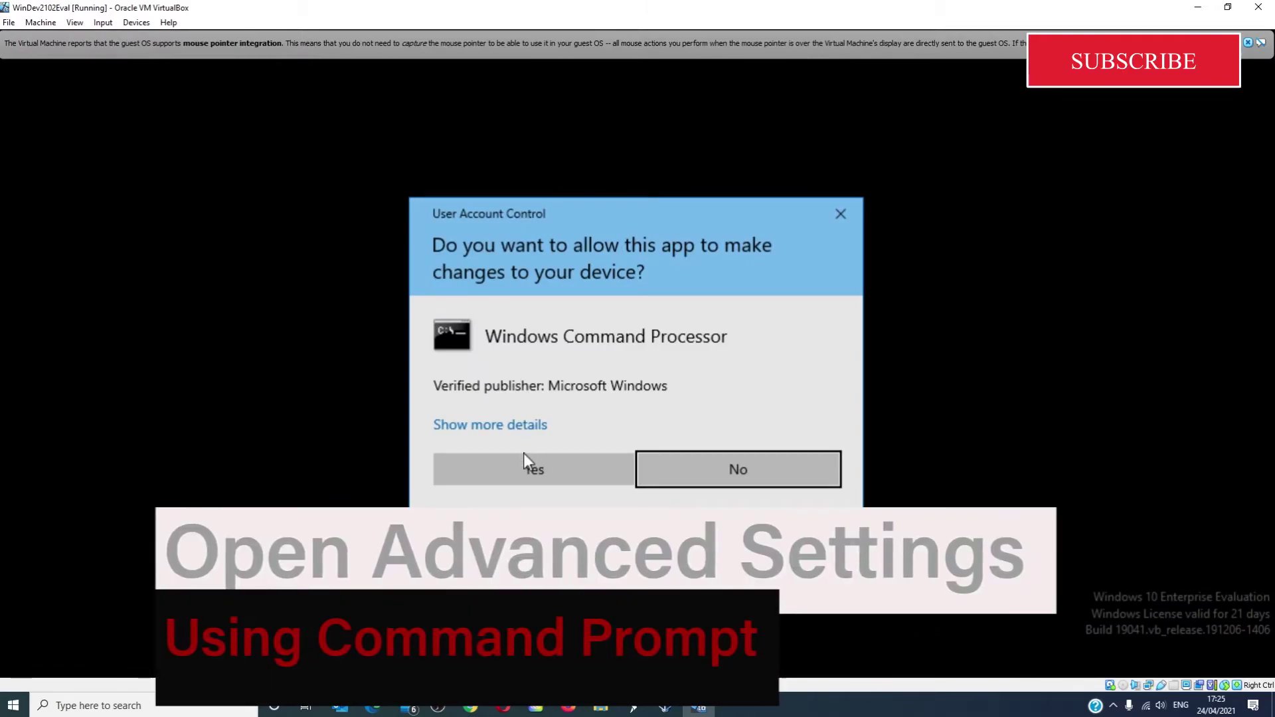
{"action": "left_click", "coordinate": [523, 469]}
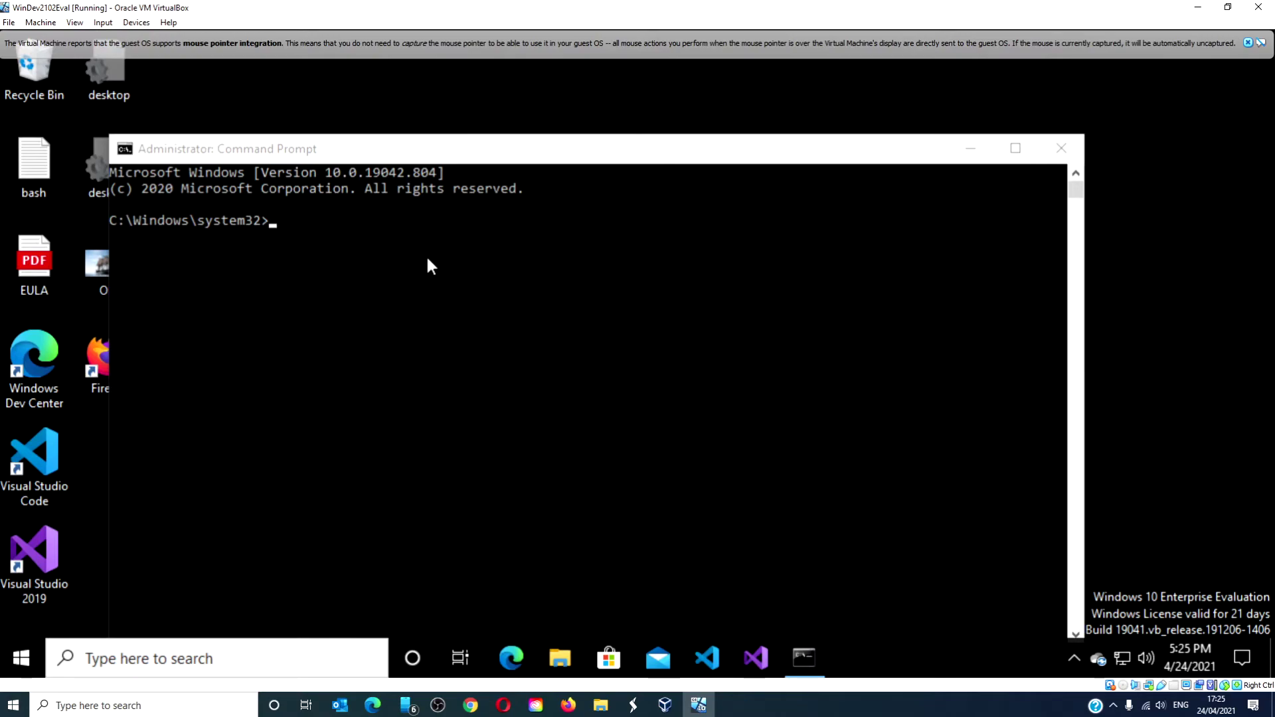
Run 'shutdown.exe /r /o' to restart into advanced startup
{"action": "left_click", "coordinate": [270, 219]}
{"action": "type", "text": "shutdown"}
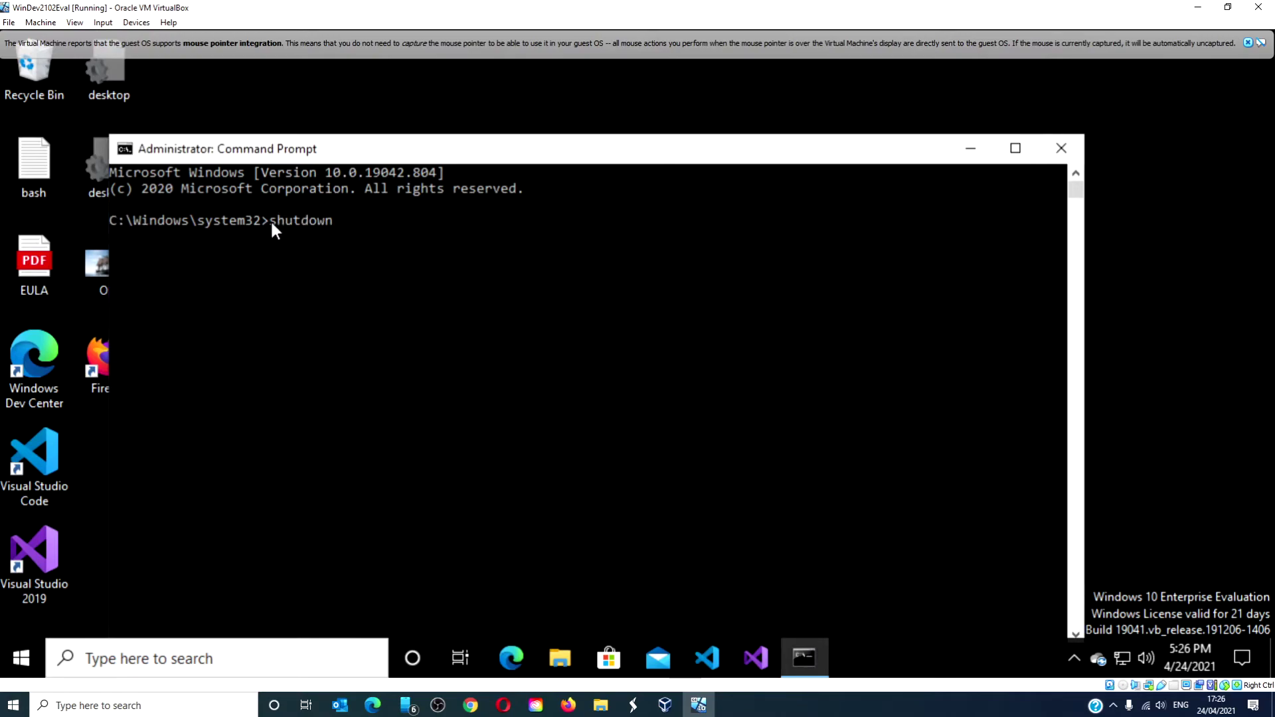
{"action": "type", "text": ".exe /r "}
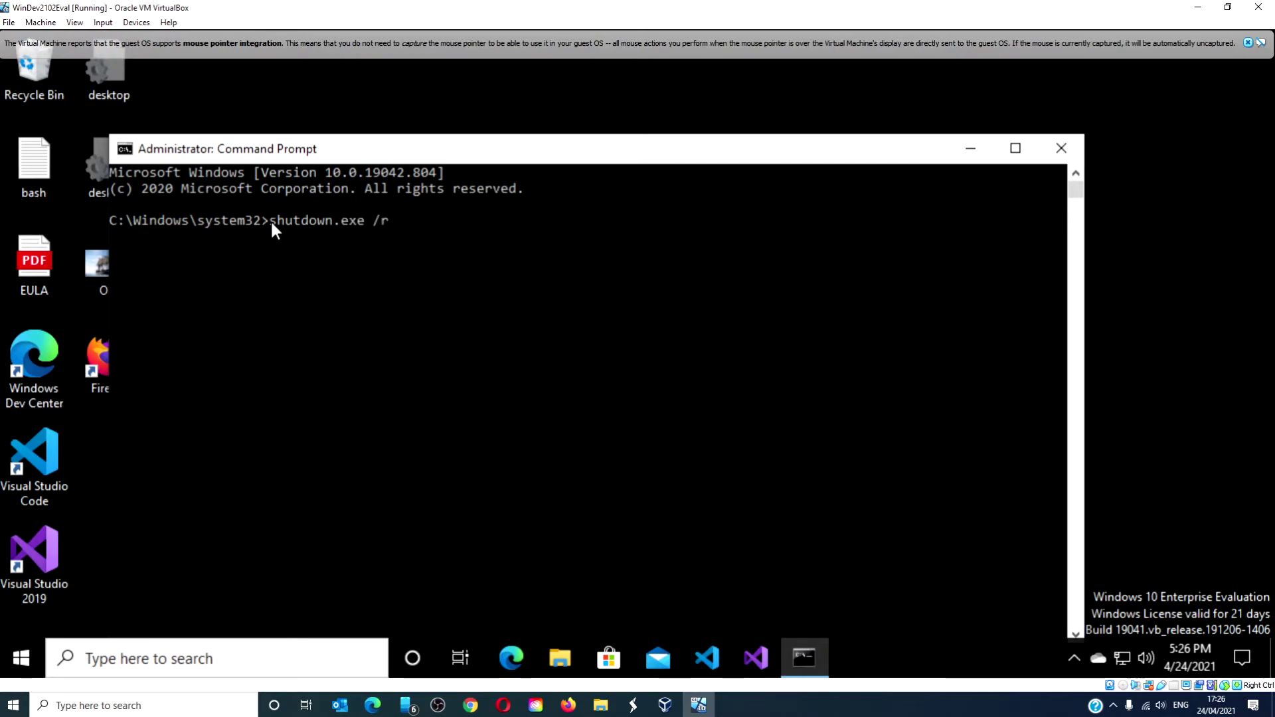
{"action": "type", "text": "/o"}
{"action": "key", "text": "Return"}
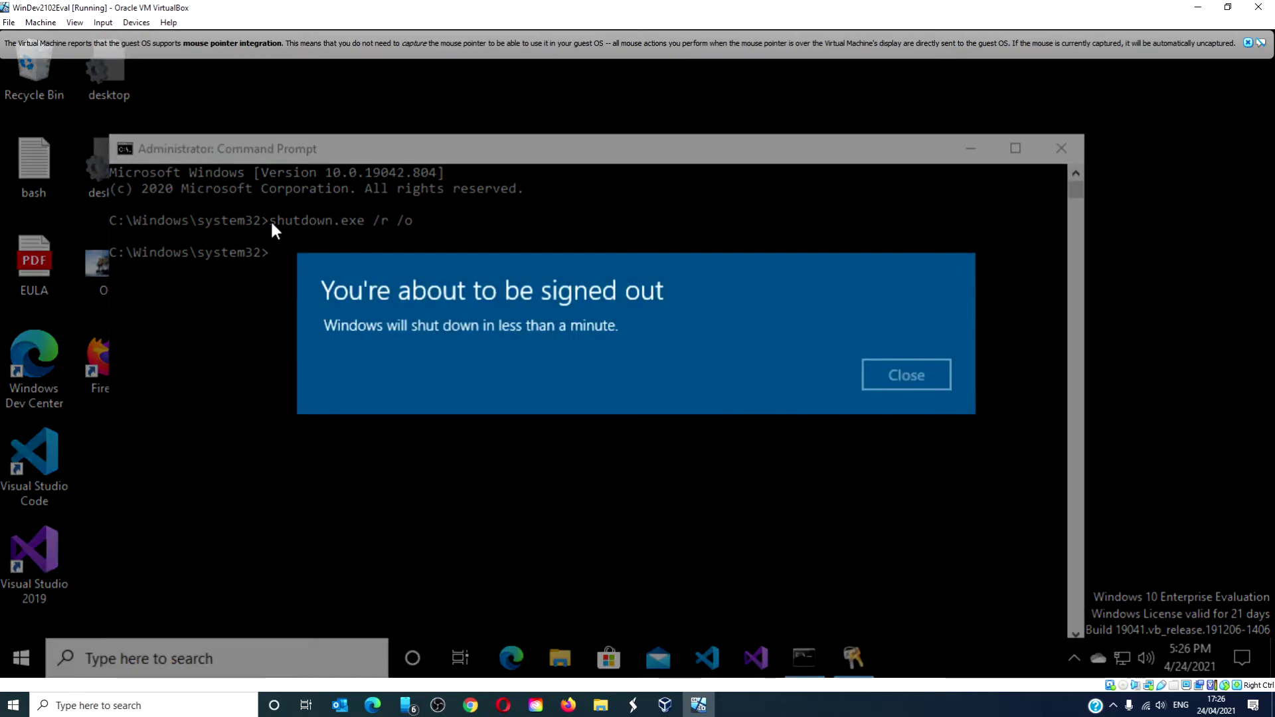
Dismiss the sign-out warning and scroll through the TheWindowsClub pages in Edge
{"action": "left_click", "coordinate": [925, 374]}
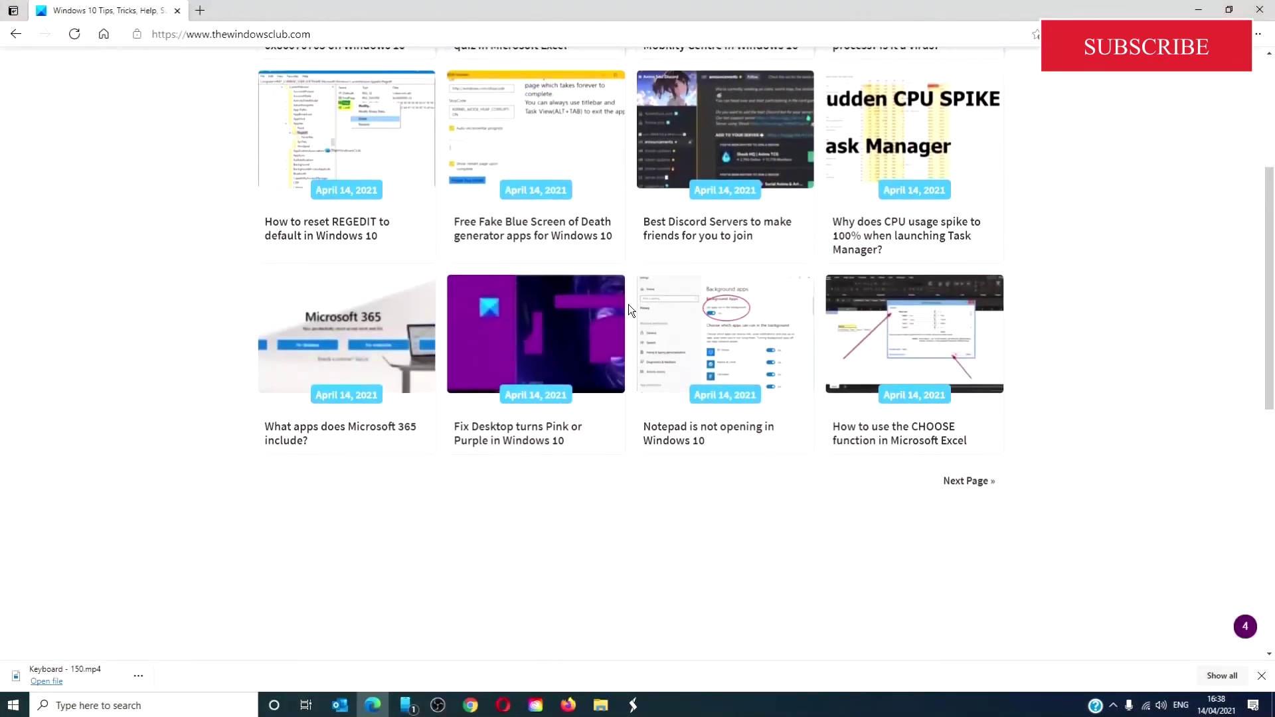
{"action": "scroll", "coordinate": [628, 304], "scroll_direction": "down", "scroll_amount": 3}
{"action": "scroll", "coordinate": [629, 309], "scroll_direction": "down", "scroll_amount": 6}
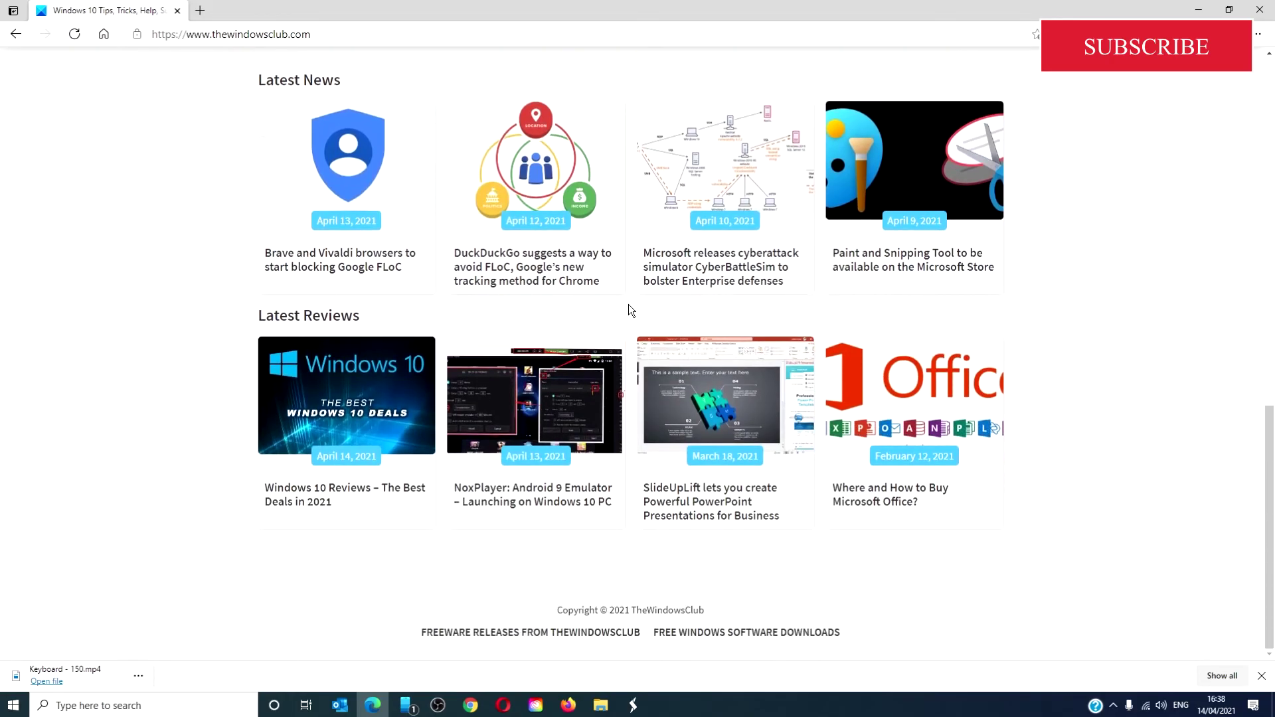
{"action": "scroll", "coordinate": [628, 304], "scroll_direction": "up", "scroll_amount": 15}
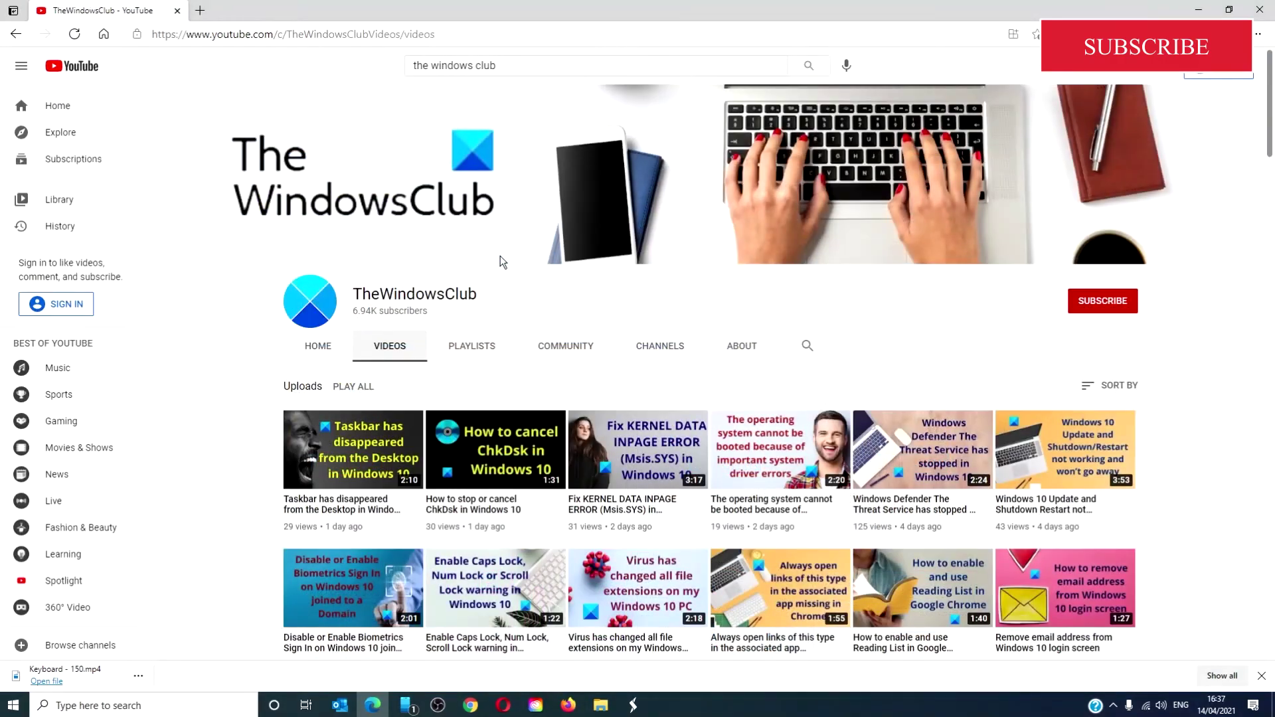
{"action": "scroll", "coordinate": [500, 257], "scroll_direction": "down", "scroll_amount": 9}
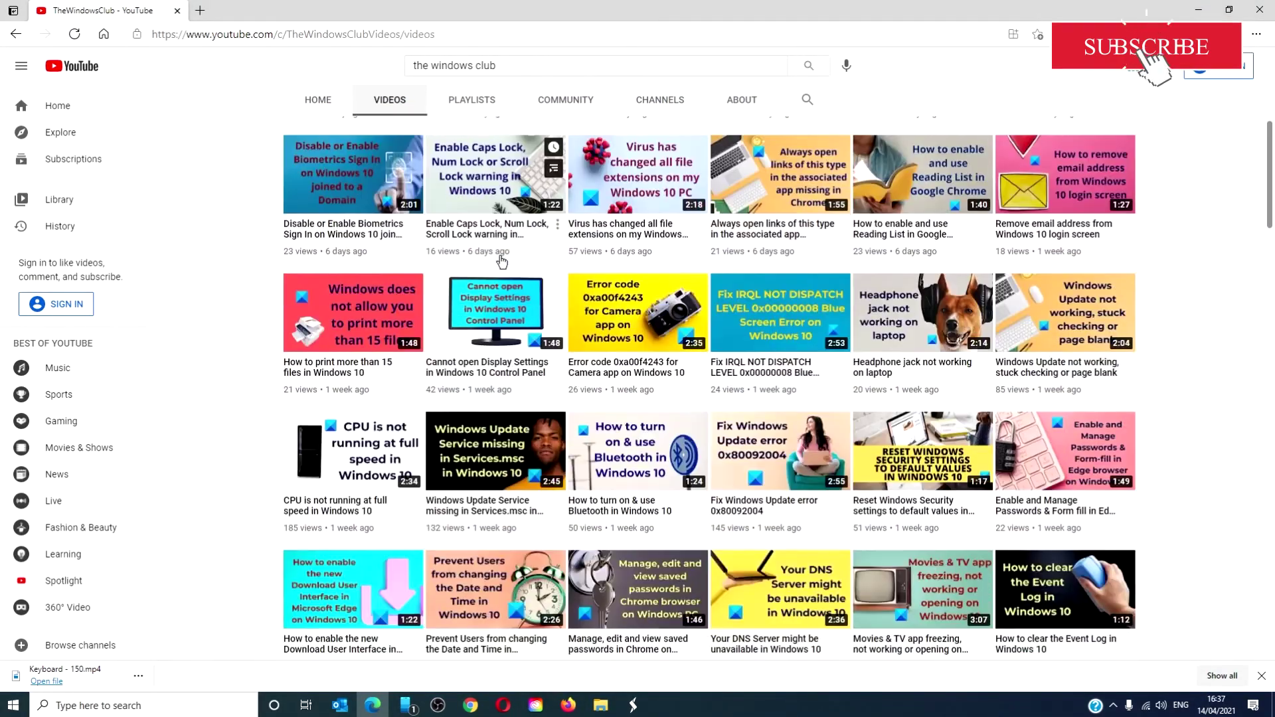
{"action": "scroll", "coordinate": [501, 261], "scroll_direction": "down", "scroll_amount": 10}
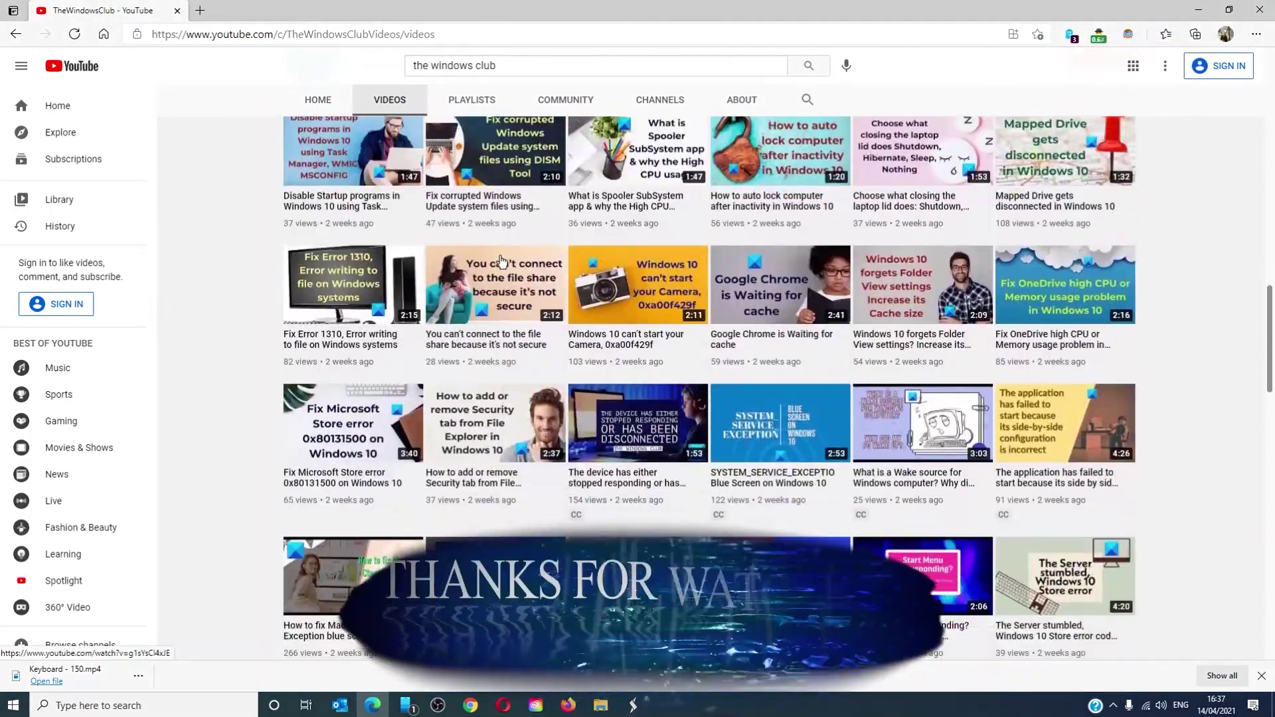
{"action": "scroll", "coordinate": [501, 260], "scroll_direction": "up", "scroll_amount": 10}
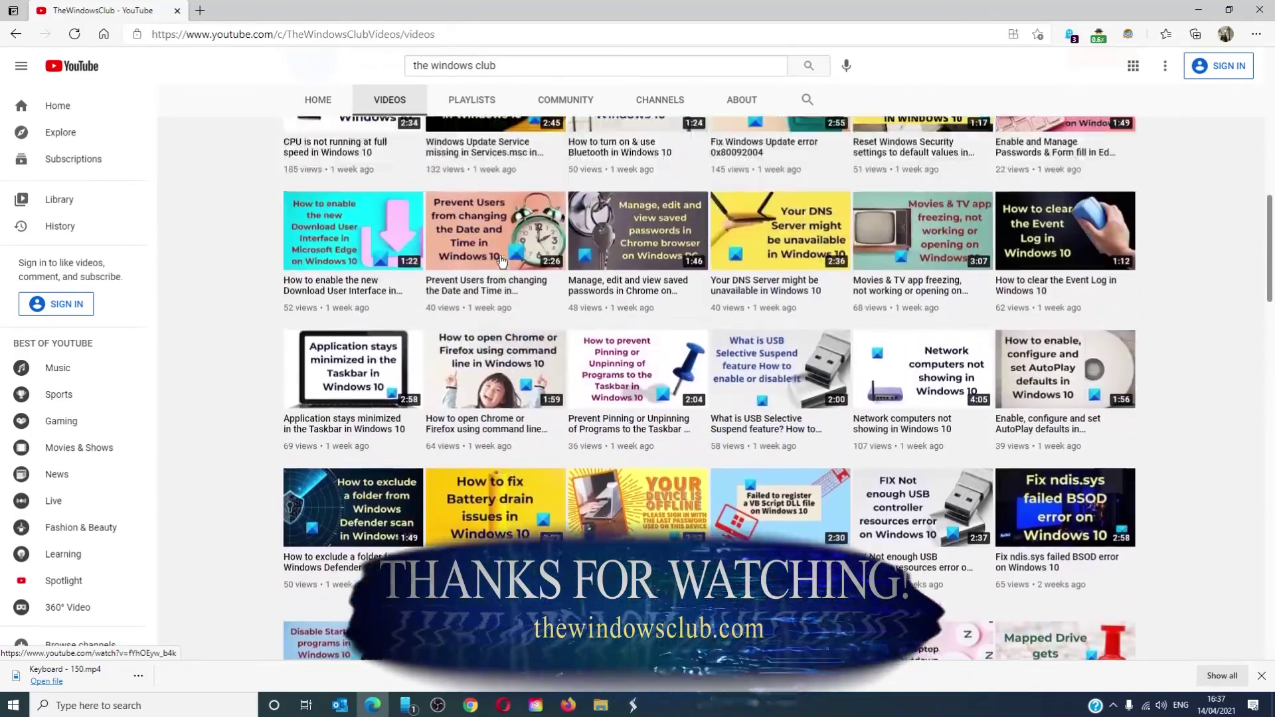
{"action": "scroll", "coordinate": [502, 261], "scroll_direction": "up", "scroll_amount": 8}
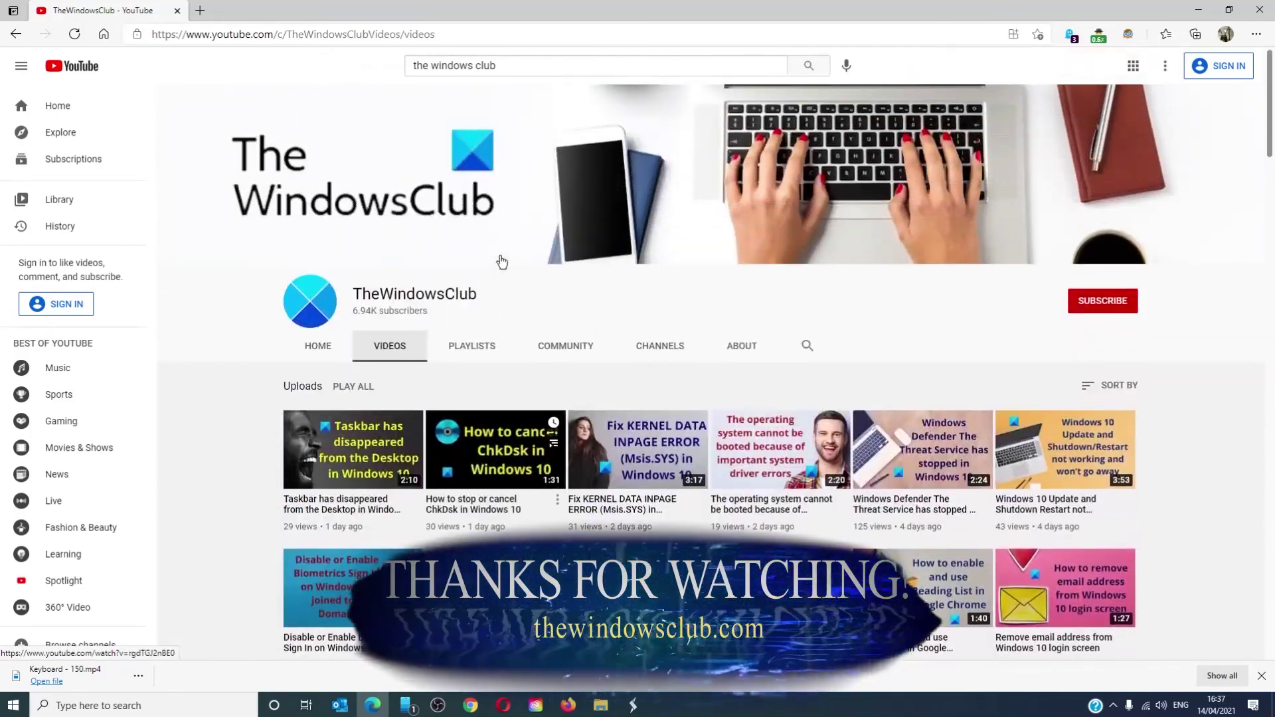